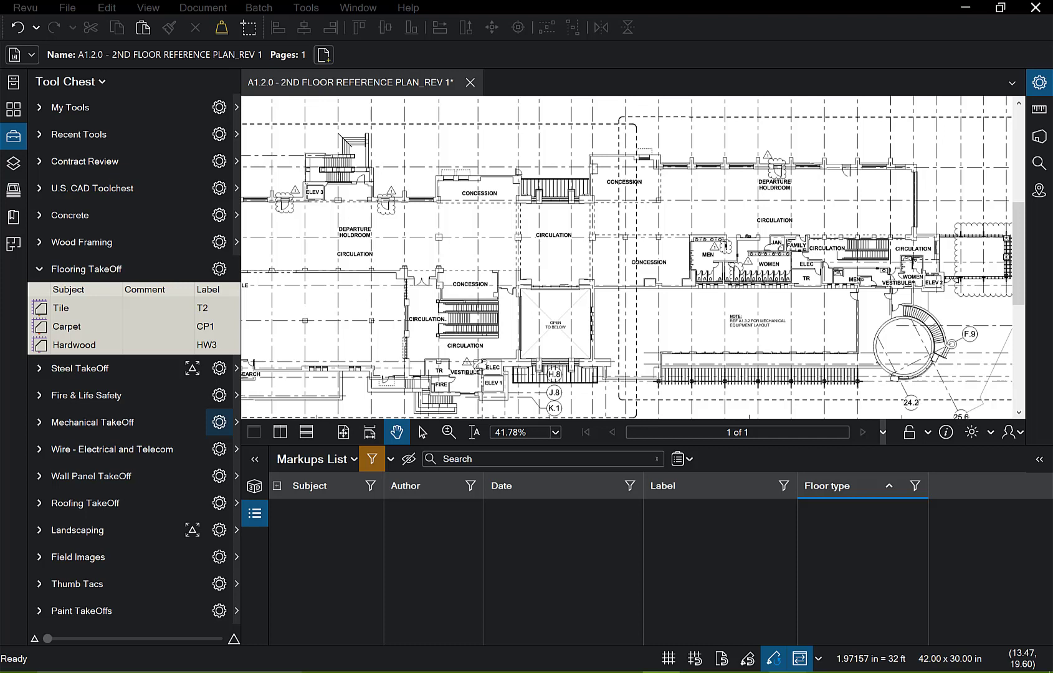
Step: Show the Markups List's Manage Columns custom columns: Finish, Notes, Labor Code and Floor type
left_click(357, 459)
left_click(342, 485)
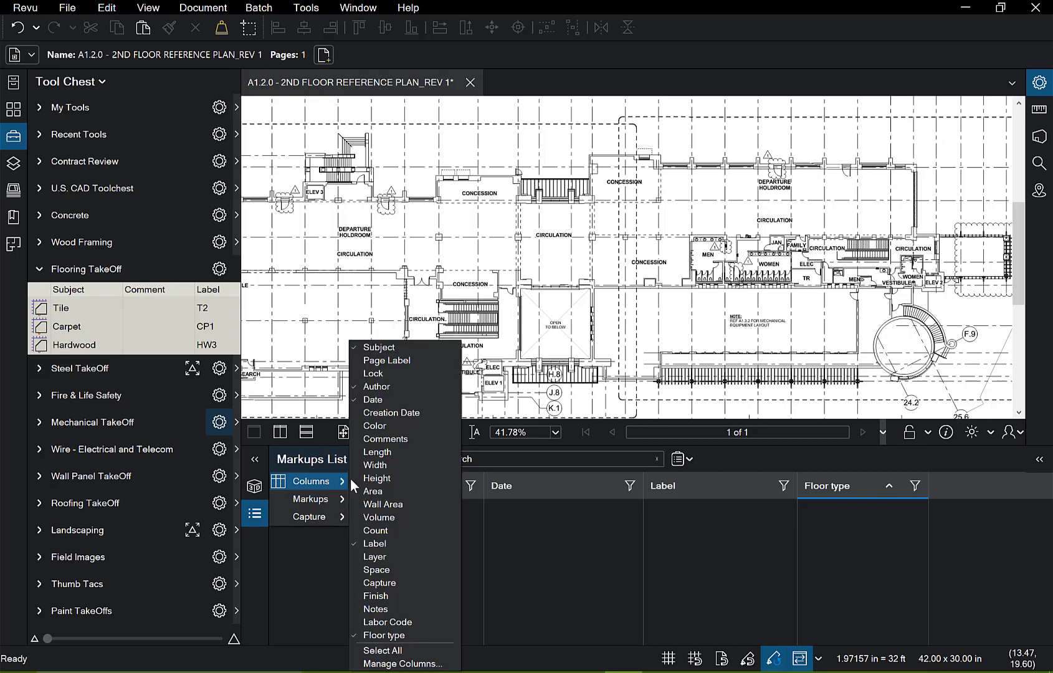
left_click(401, 663)
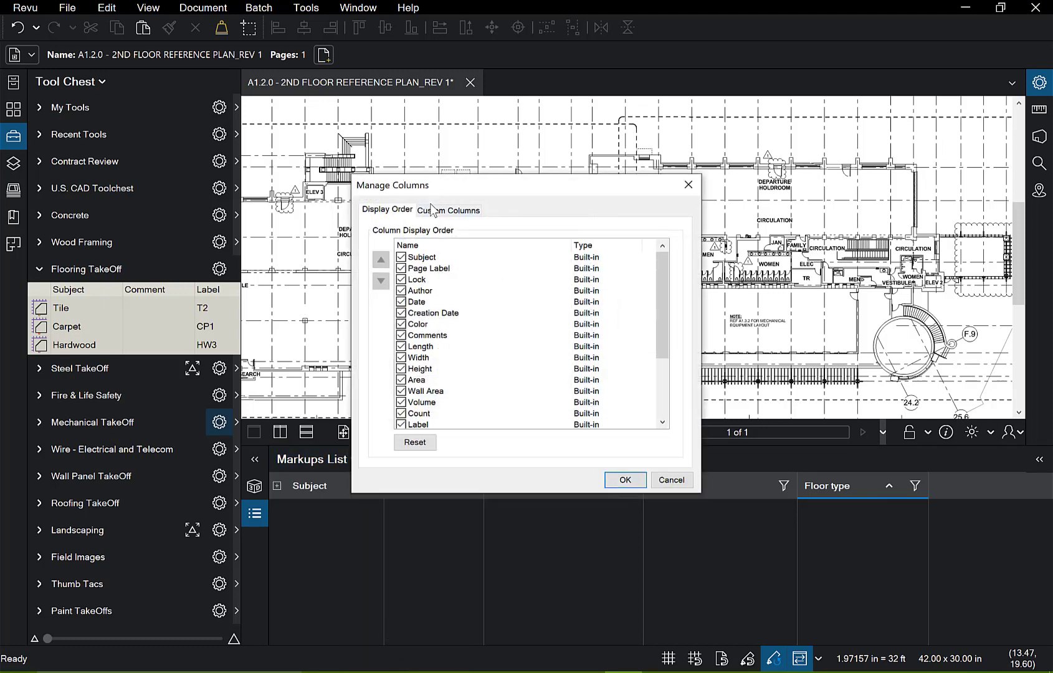
left_click(432, 210)
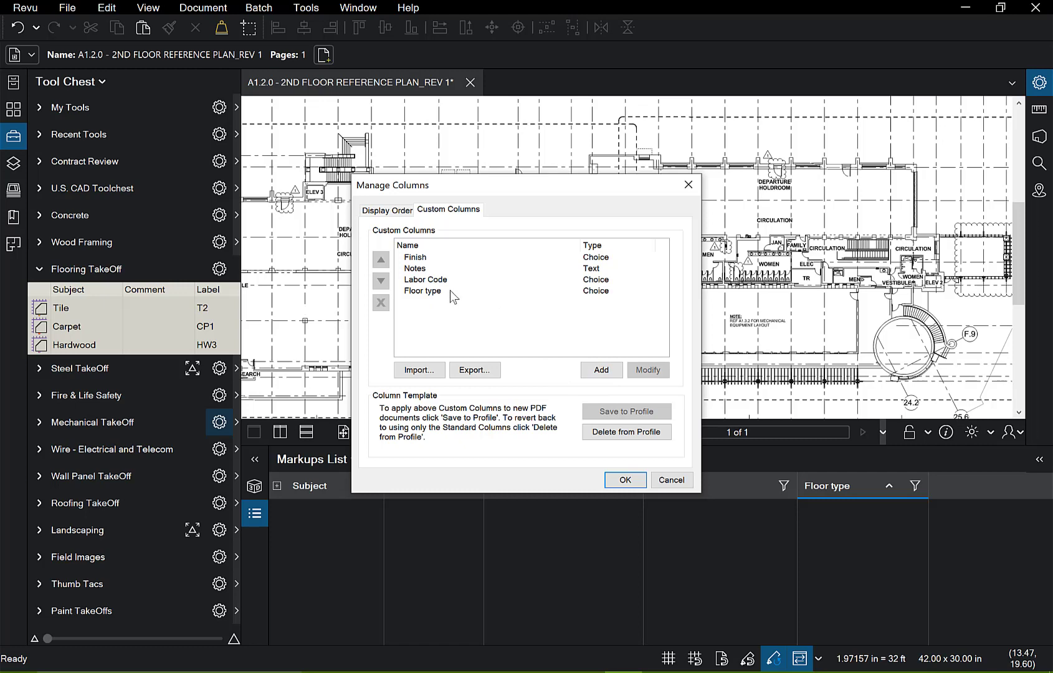
Step: Inspect the Floor type column definition, keeping it a Choice column with Carpet 2.45, Tile 5.5, Hardwood 4.75
double_click(424, 291)
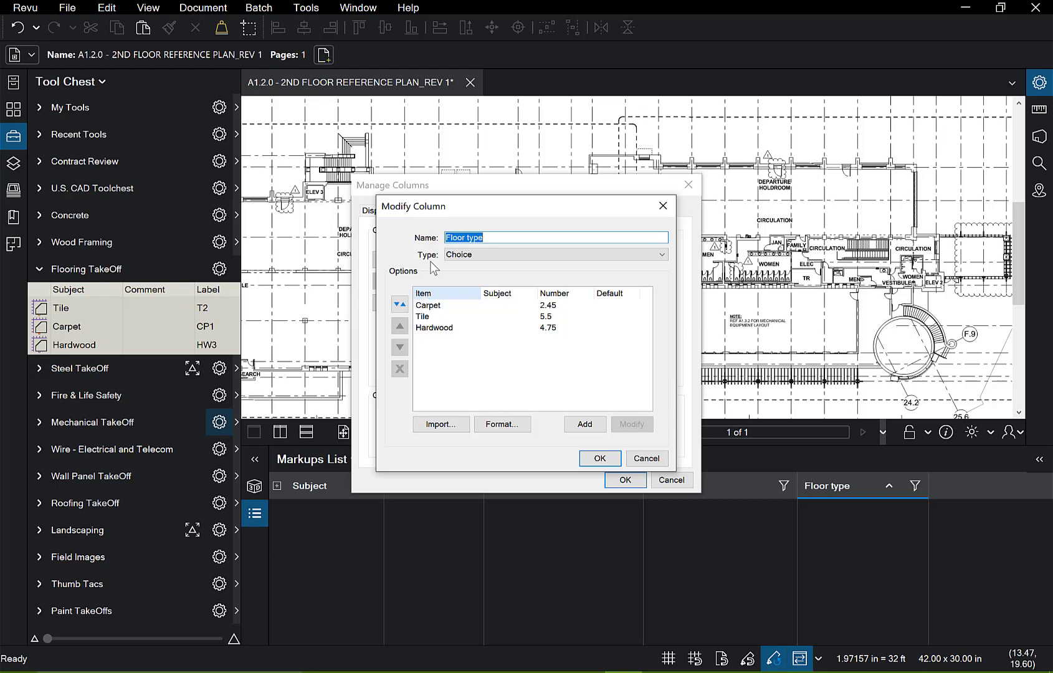
left_click(540, 253)
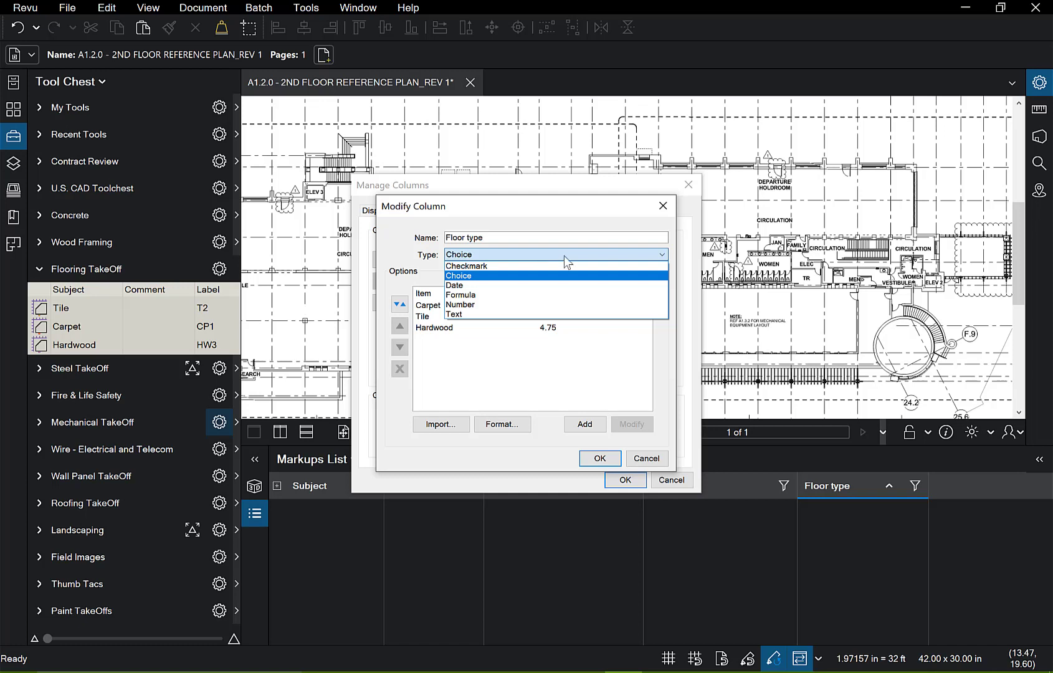
left_click(402, 262)
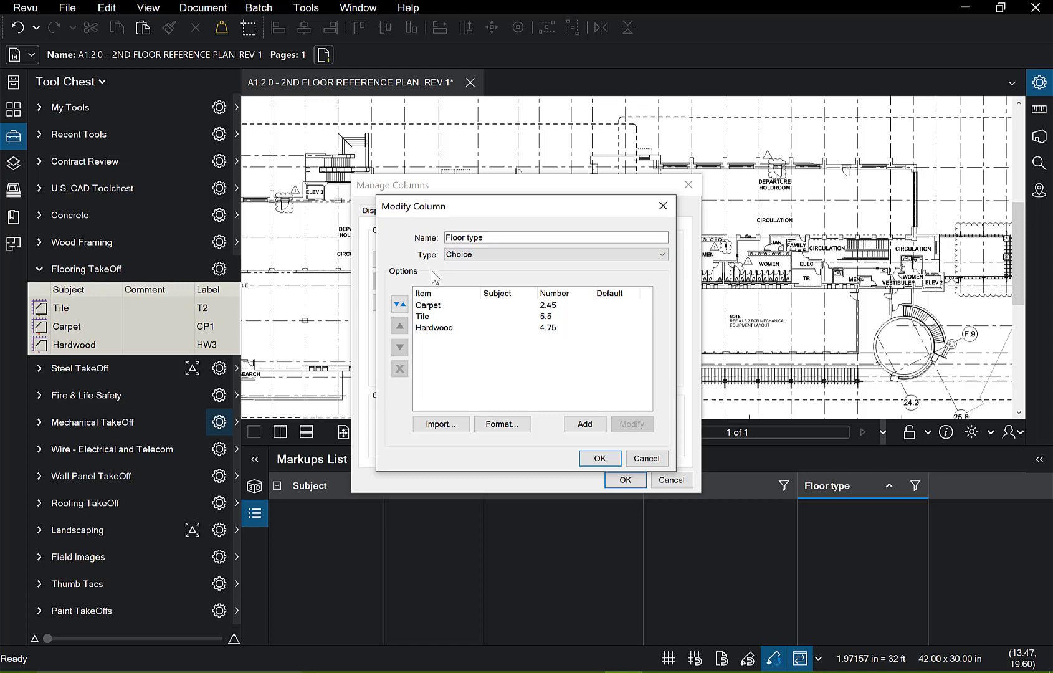
Step: Check the Carpet choice value of 2.45 unchanged, then confirm and close all column dialogs
double_click(432, 306)
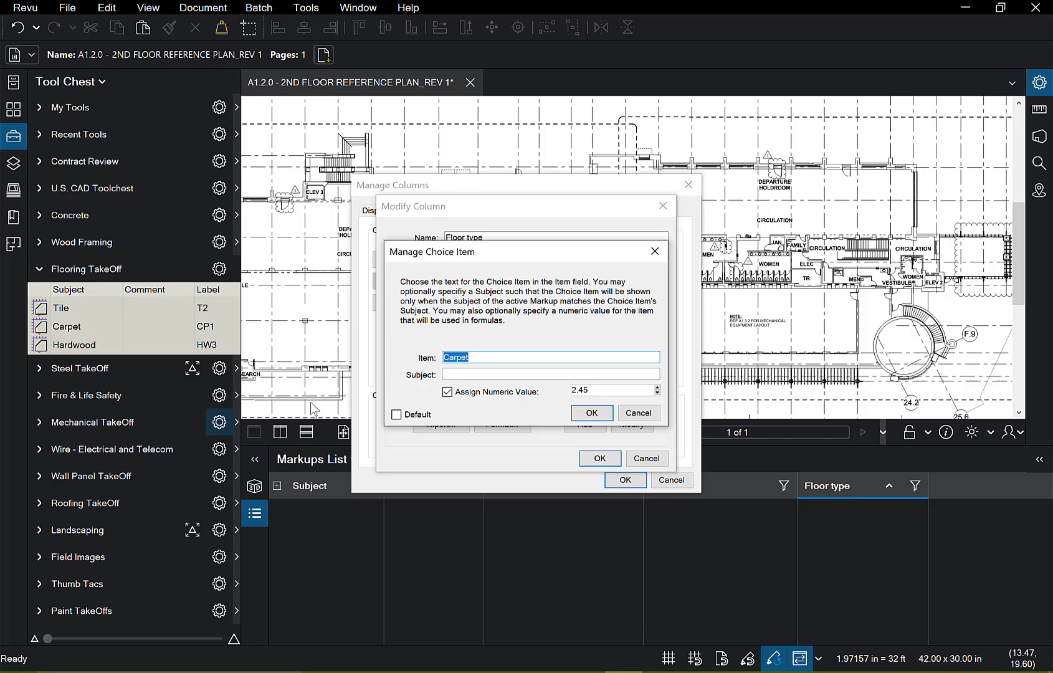
left_click(592, 415)
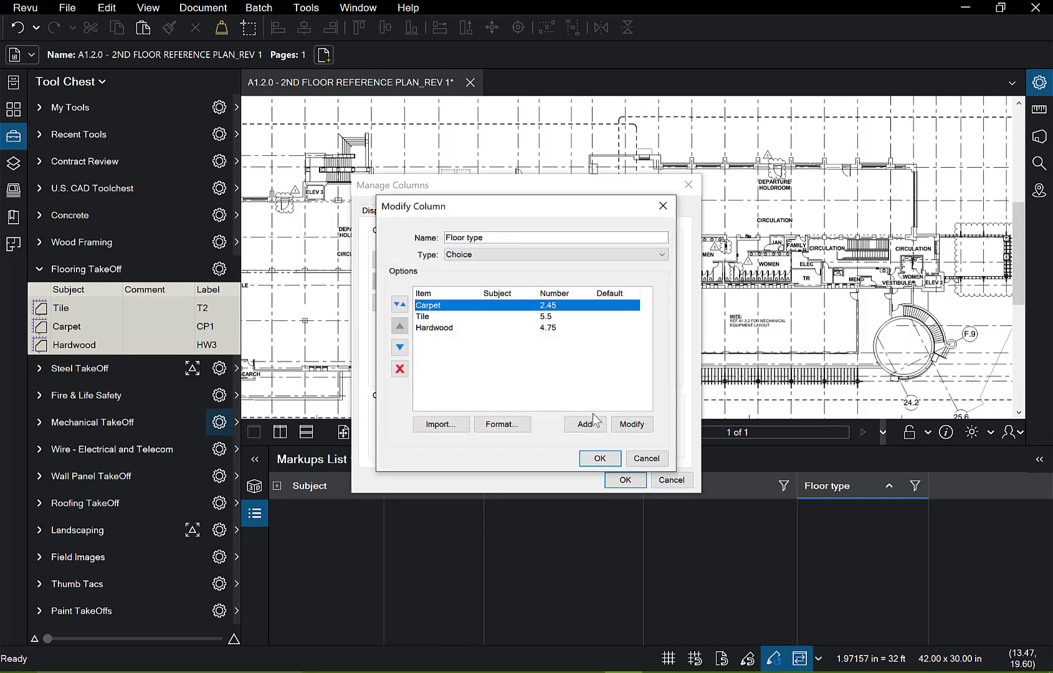
left_click(610, 463)
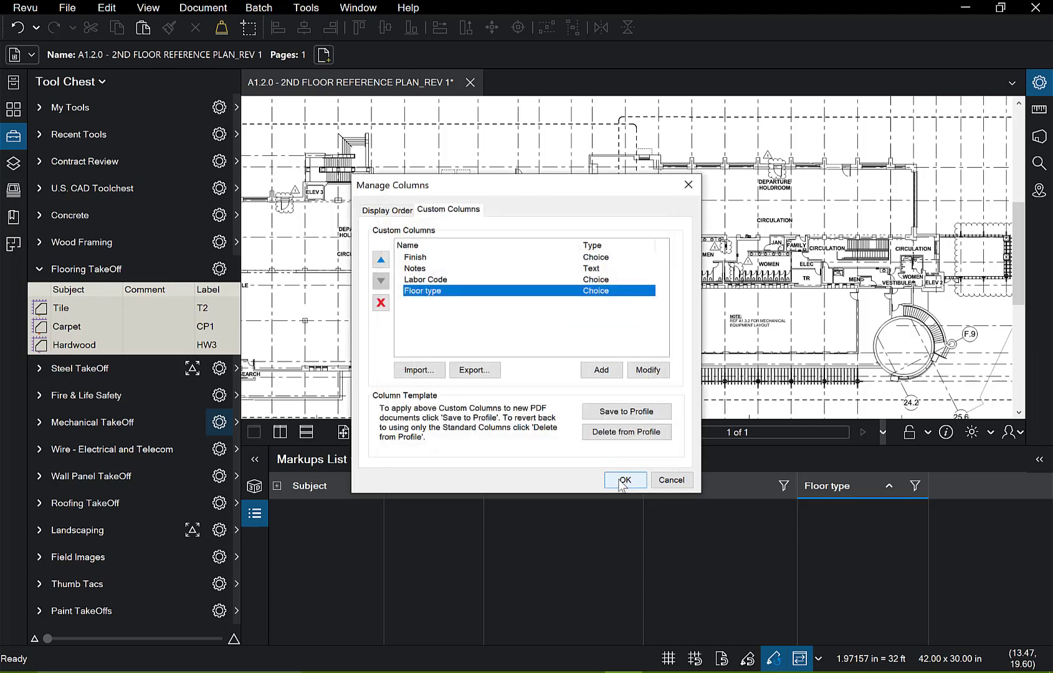
left_click(626, 479)
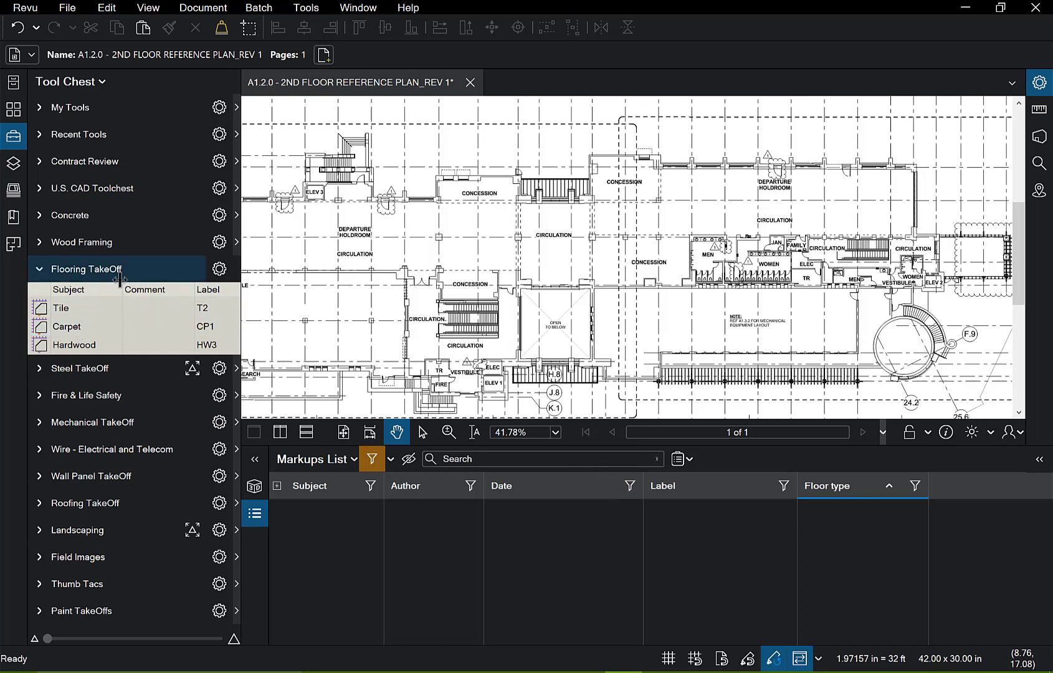
Step: Measure the 202.4883 sf Carpet area near the Departure Holdroom and display its properties
left_click(89, 331)
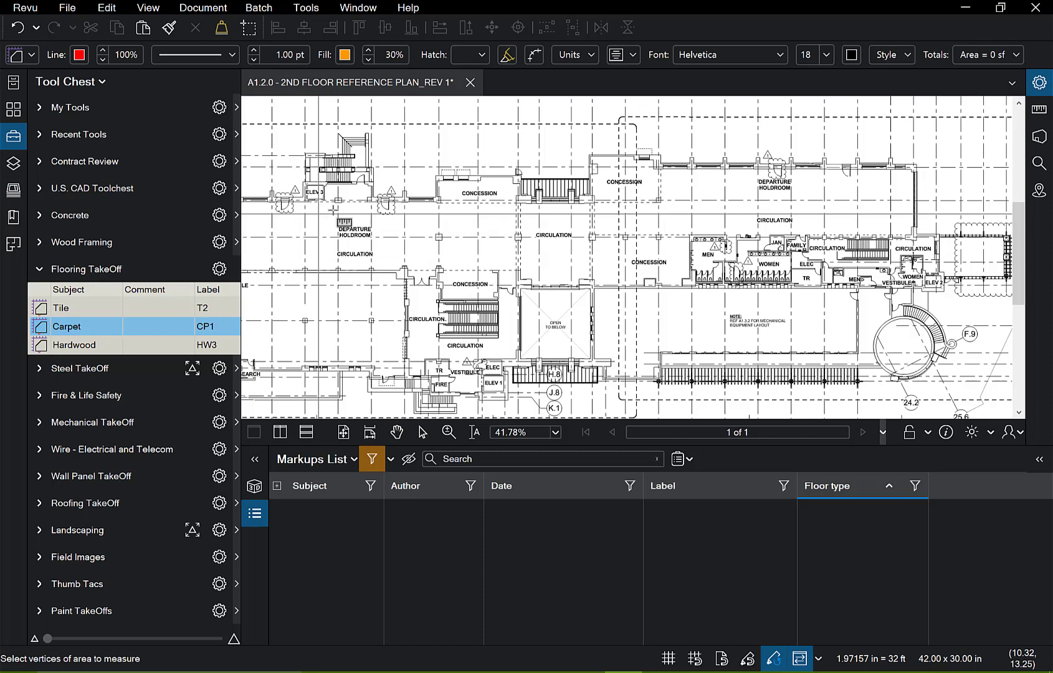
left_click_drag(338, 220, 368, 234)
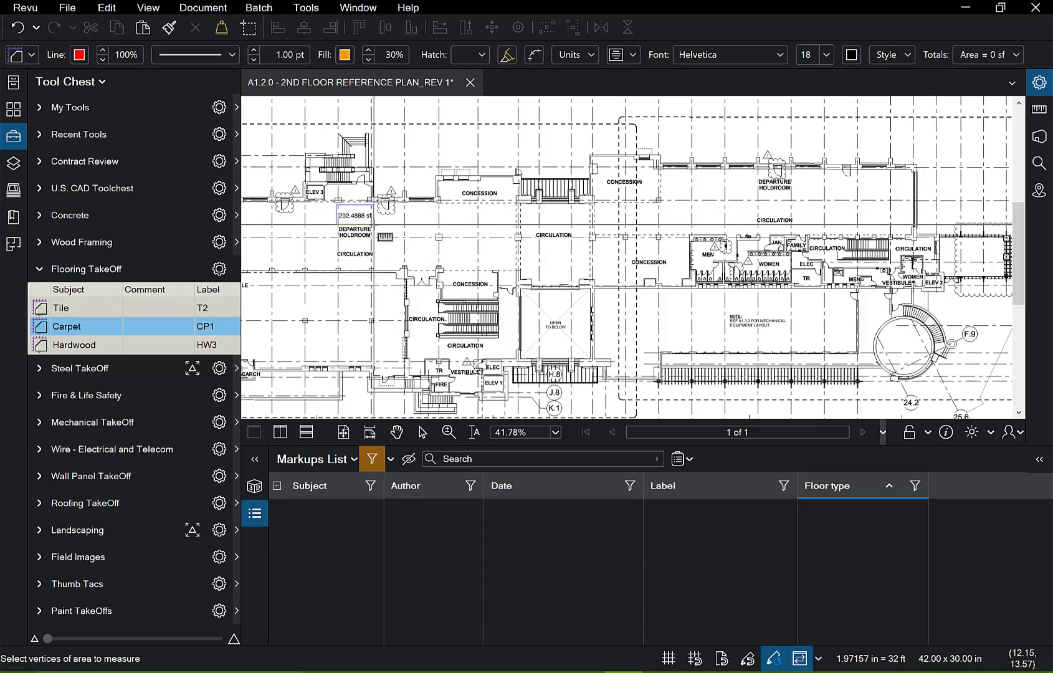
key("Return")
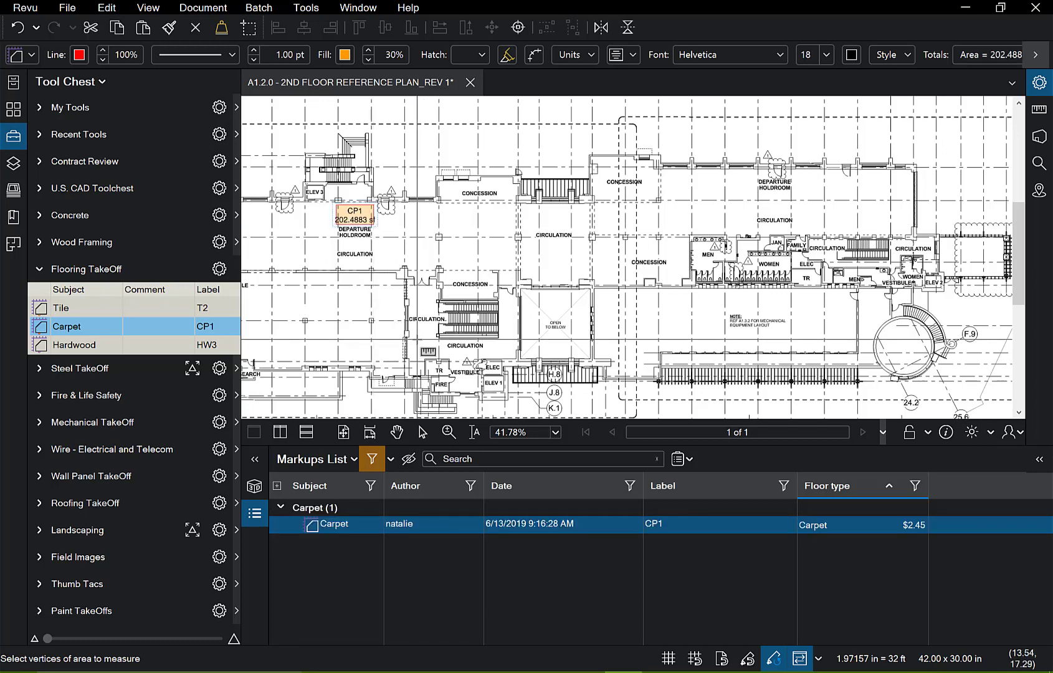
left_click(1035, 55)
left_click(1039, 84)
scroll(859, 247, "down", 1)
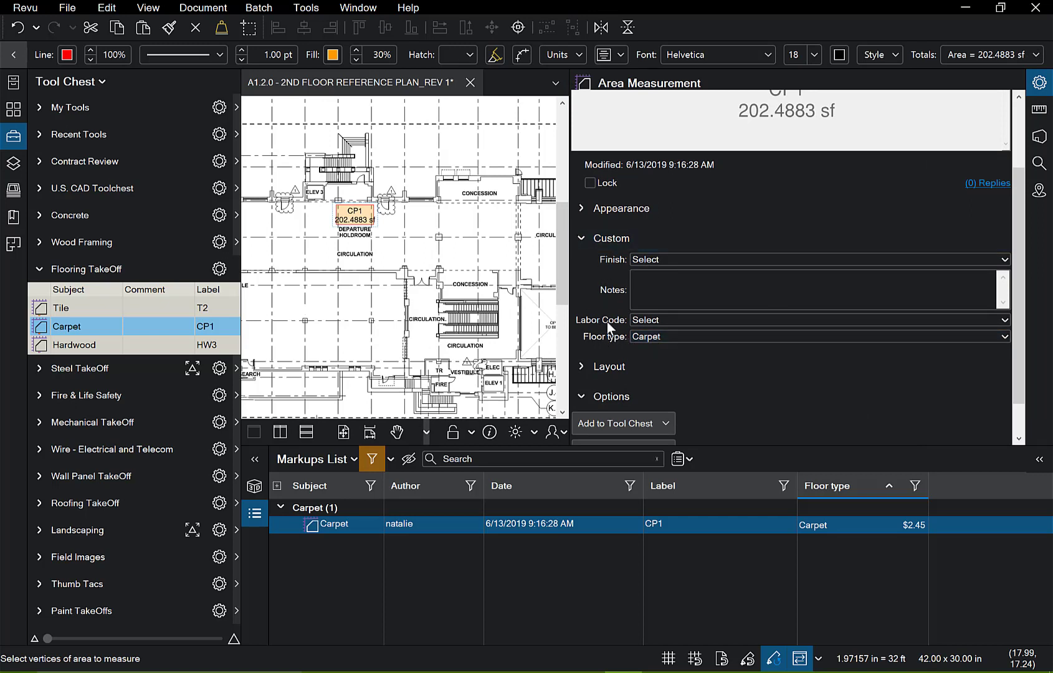
Step: Keep the carpet area's Floor type as Carpet and collapse the Properties panel
left_click(657, 337)
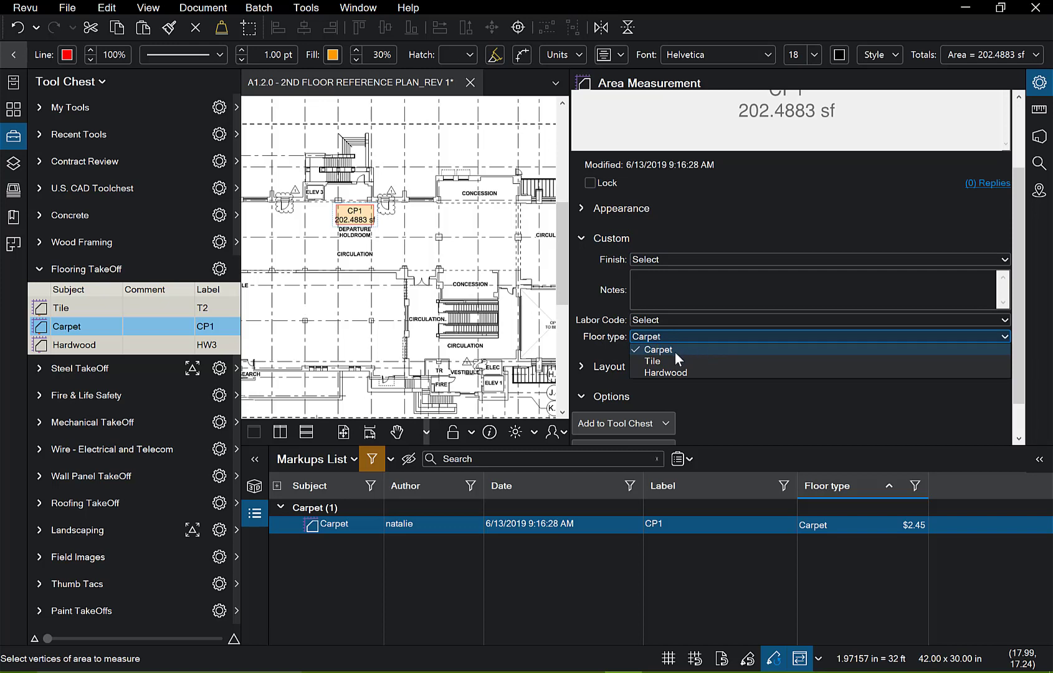
left_click(675, 352)
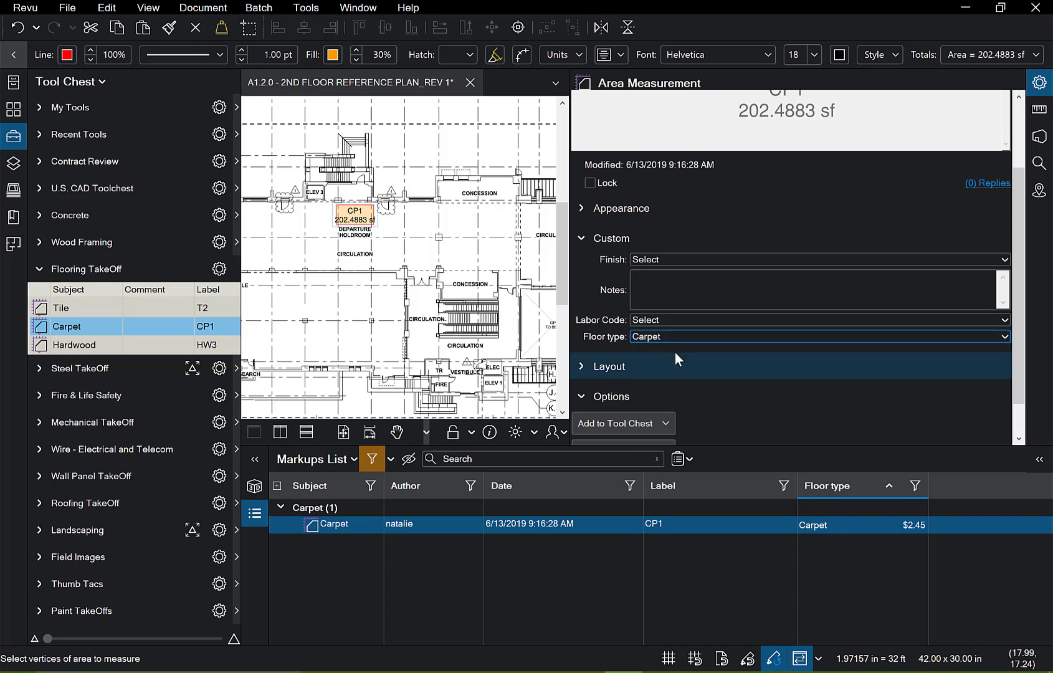
left_click(1039, 82)
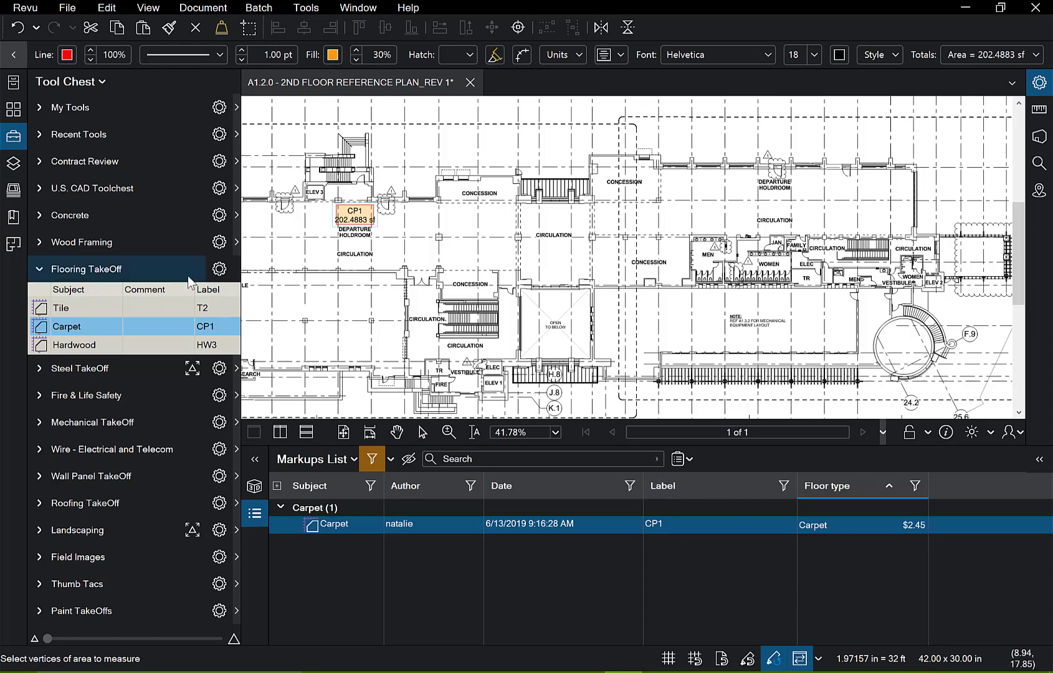
Step: Measure two Tile areas of 342.4297 sf and 248.8672 sf
left_click(107, 308)
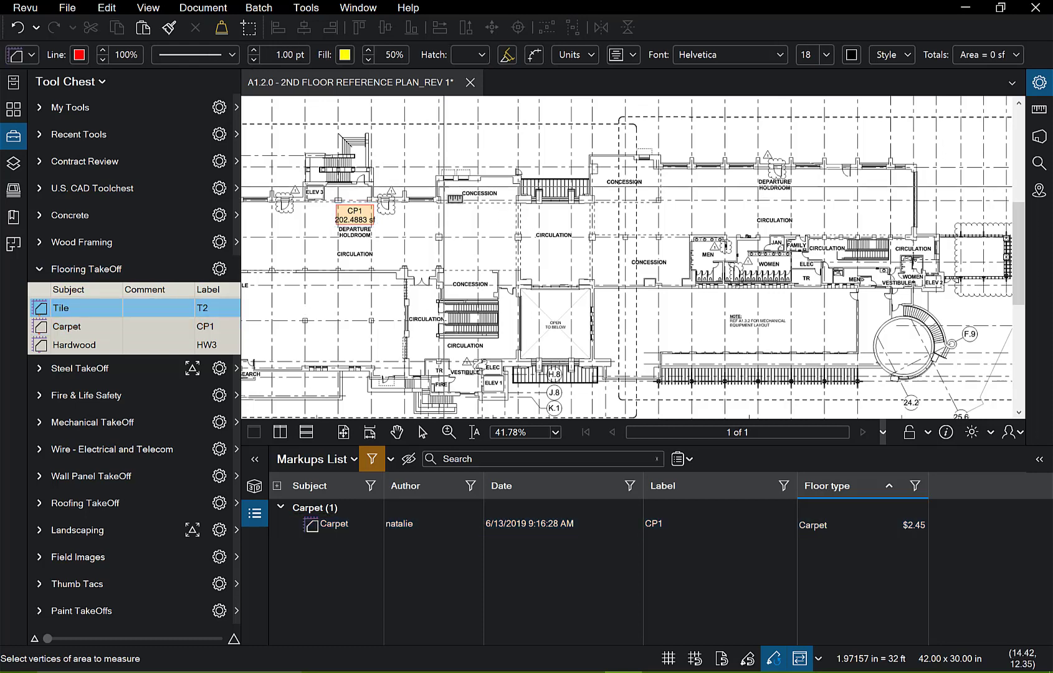
left_click(443, 186)
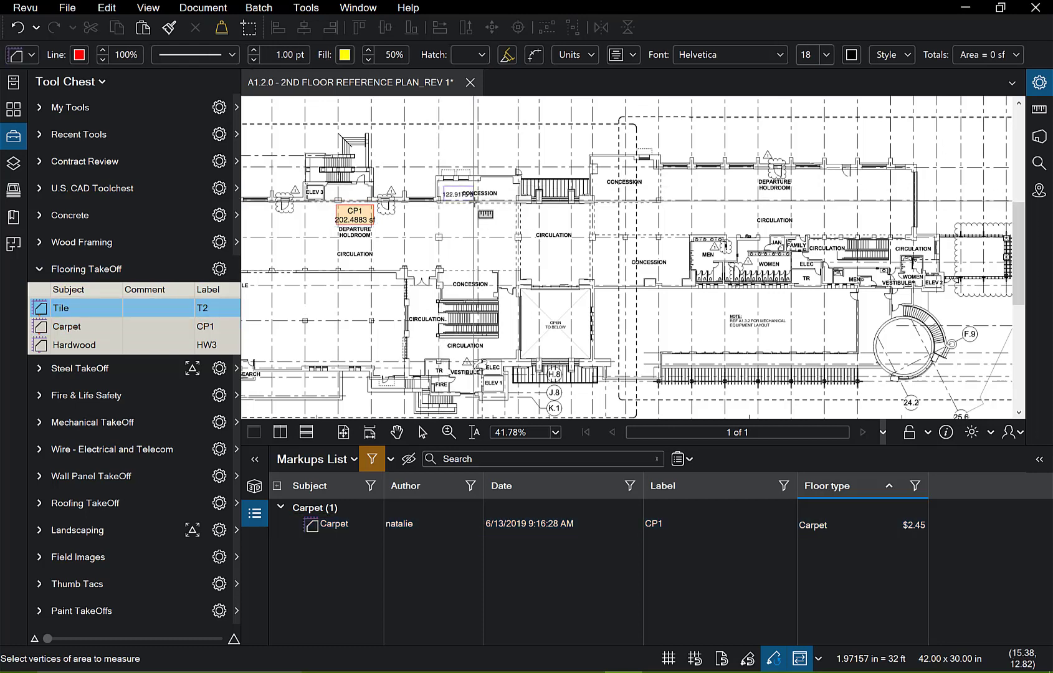
double_click(479, 221)
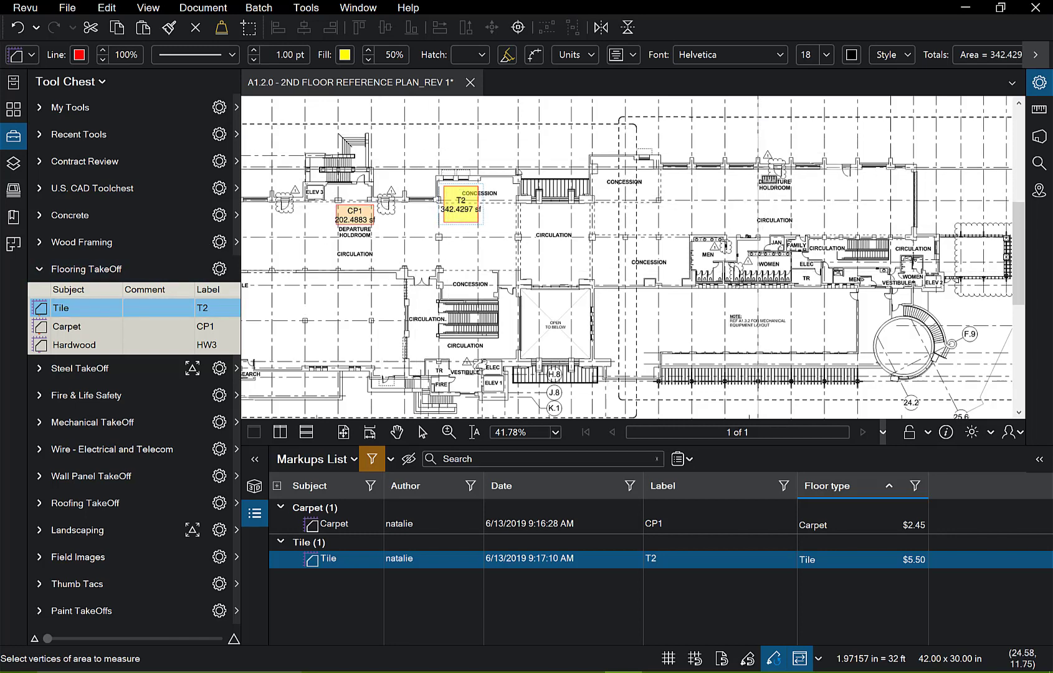
double_click(787, 197)
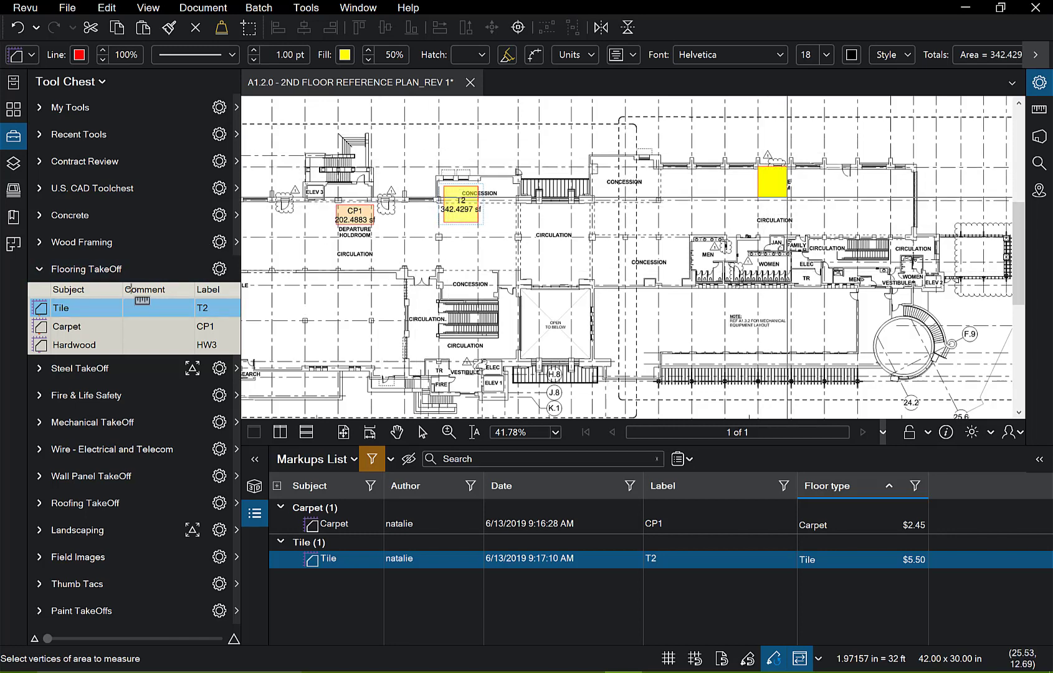
Step: Measure a 1,090.504 sf Hardwood area over the Open to Below room
left_click(75, 344)
left_click(522, 288)
left_click(590, 288)
double_click(522, 358)
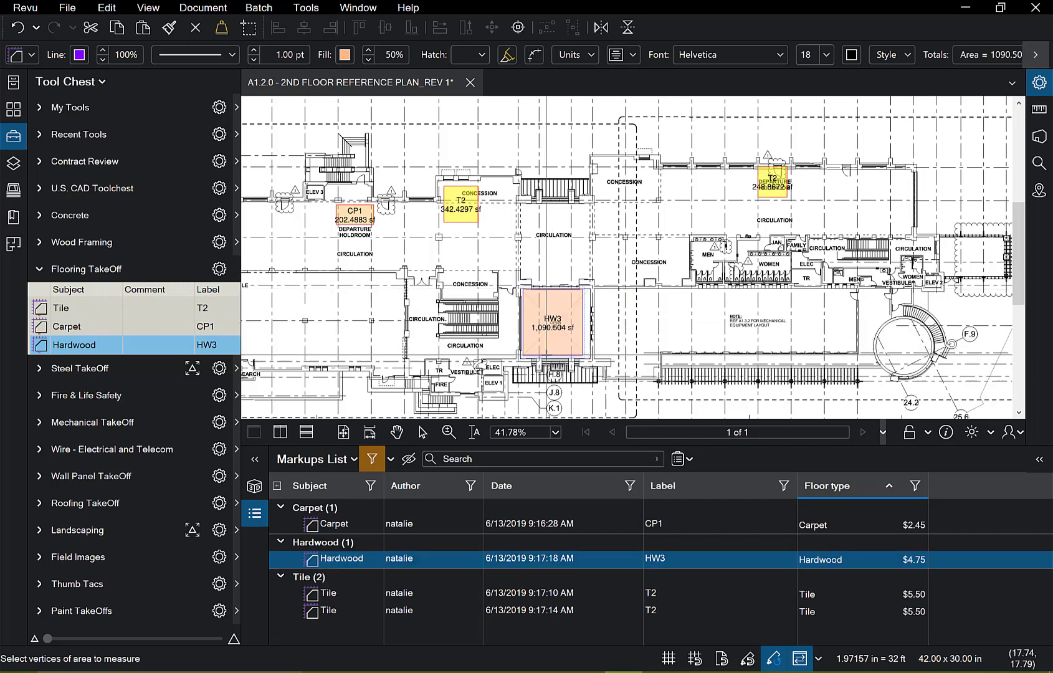
scroll(549, 343, "down", 1)
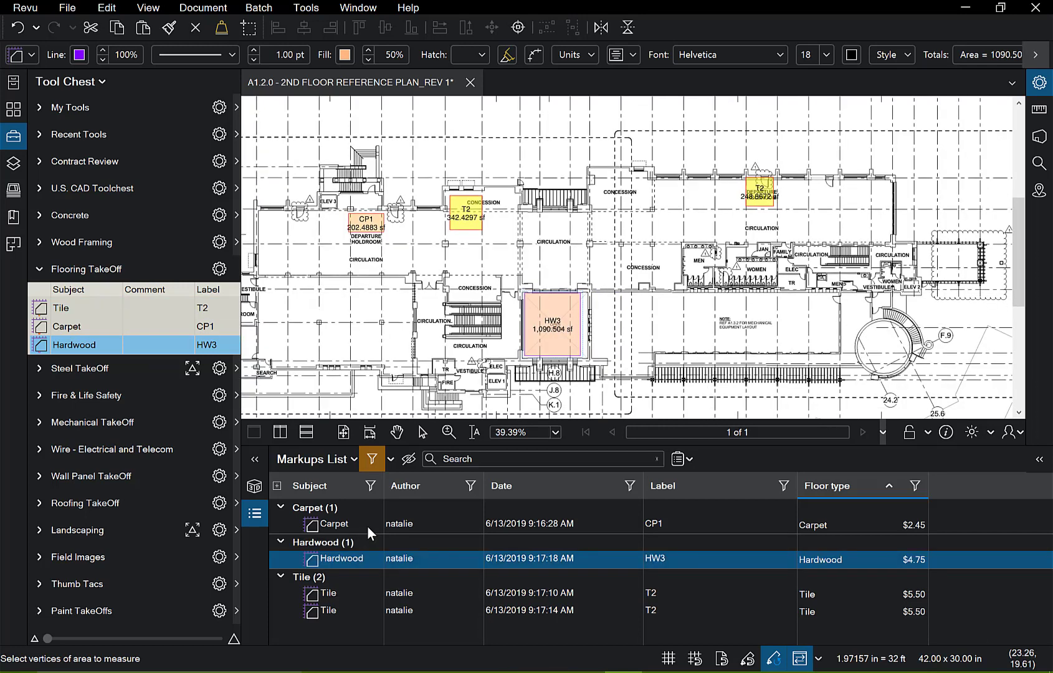
Step: Export a CSV Summary of markups and totals to the Desktop and open it in Excel
left_click(681, 459)
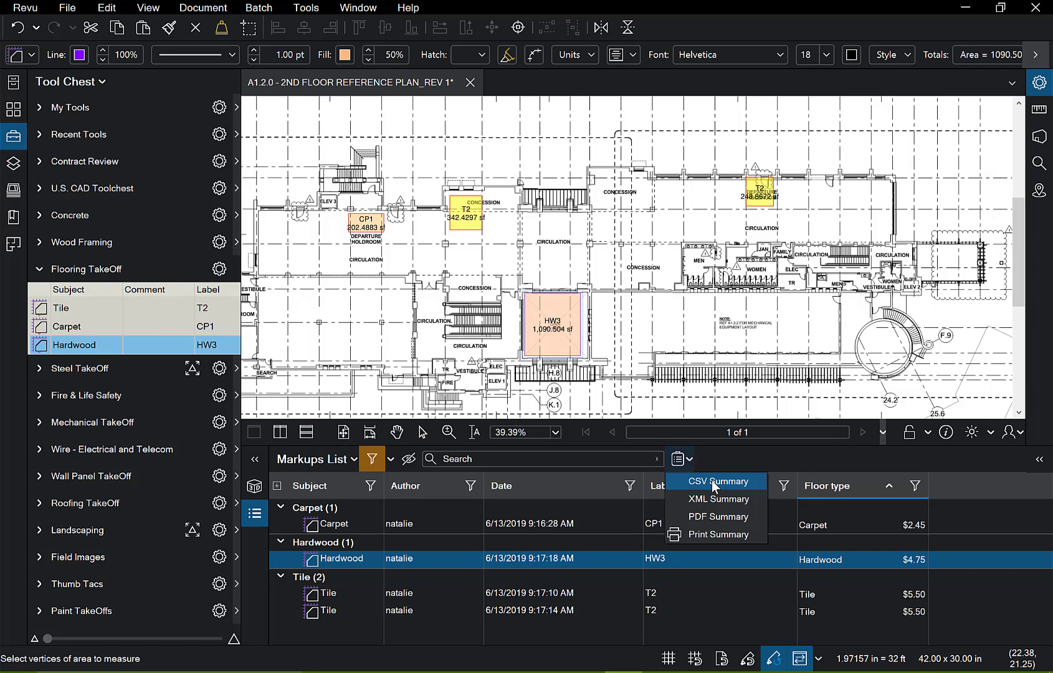
left_click(714, 482)
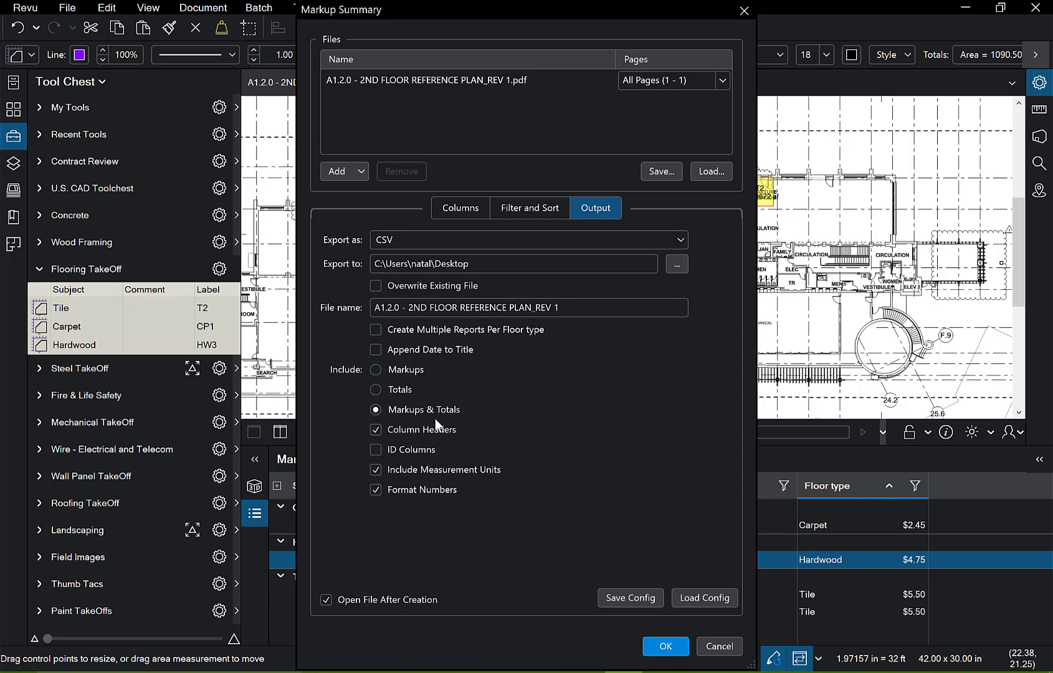
left_click(665, 645)
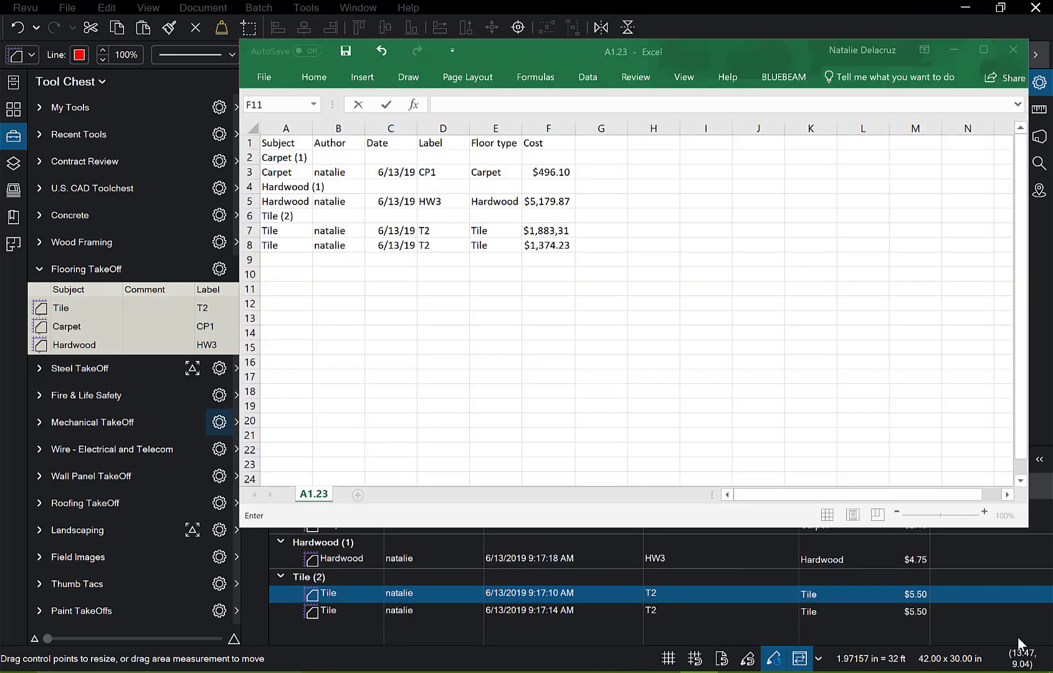